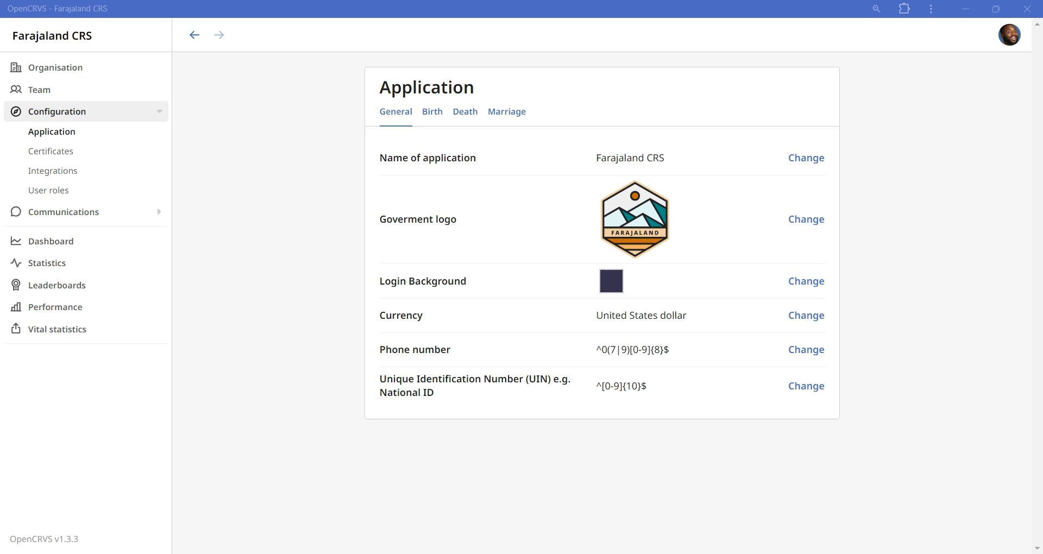
click(1008, 39)
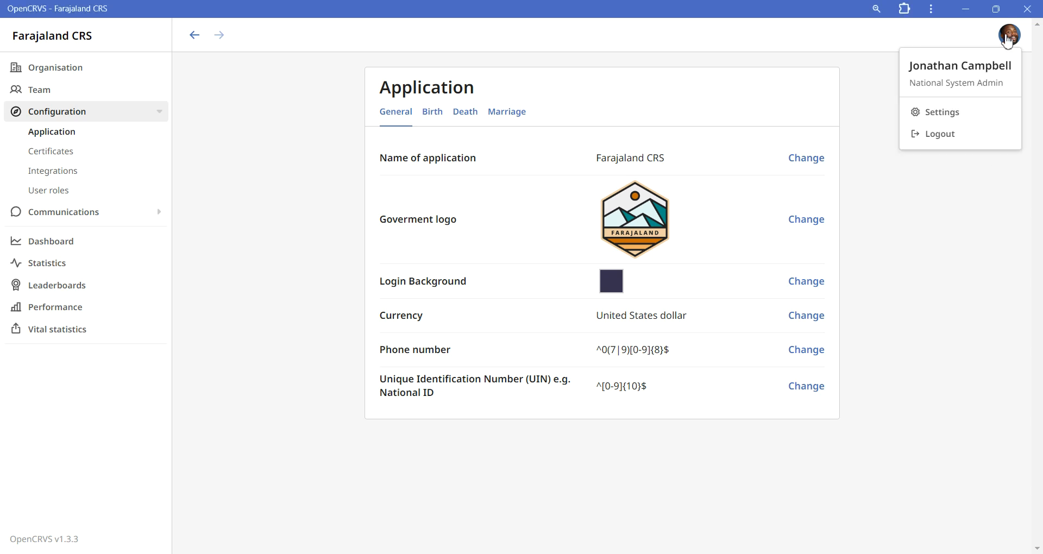
click(1008, 39)
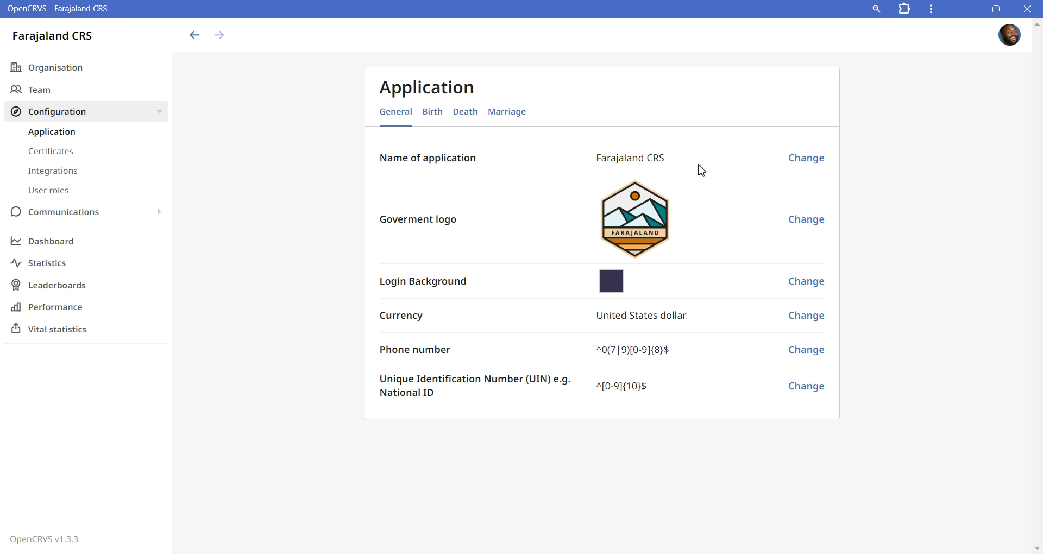
Shorten the name of the application to Farajaland and apply the change
click(822, 167)
click(498, 289)
key(BackSpace)
key(BackSpace)
key(BackSpace)
key(BackSpace)
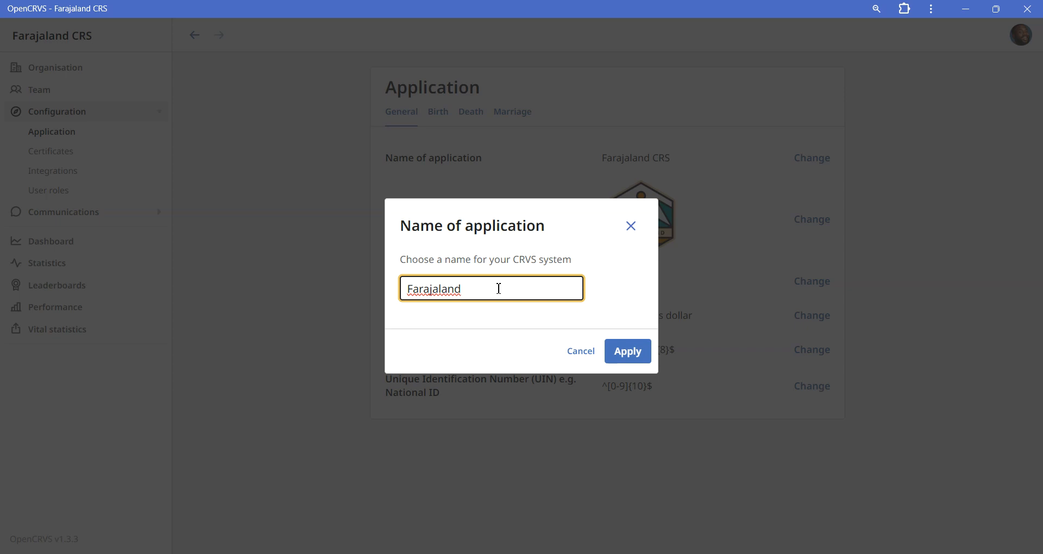
click(650, 358)
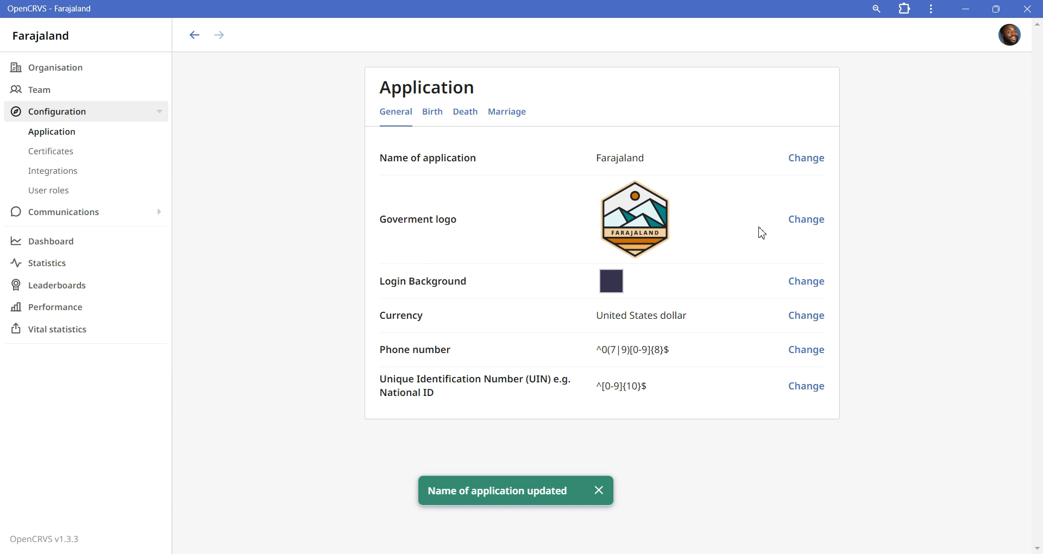
Replace the government logo with the logo.png image found by searching Downloads for "logo", and apply it
click(797, 233)
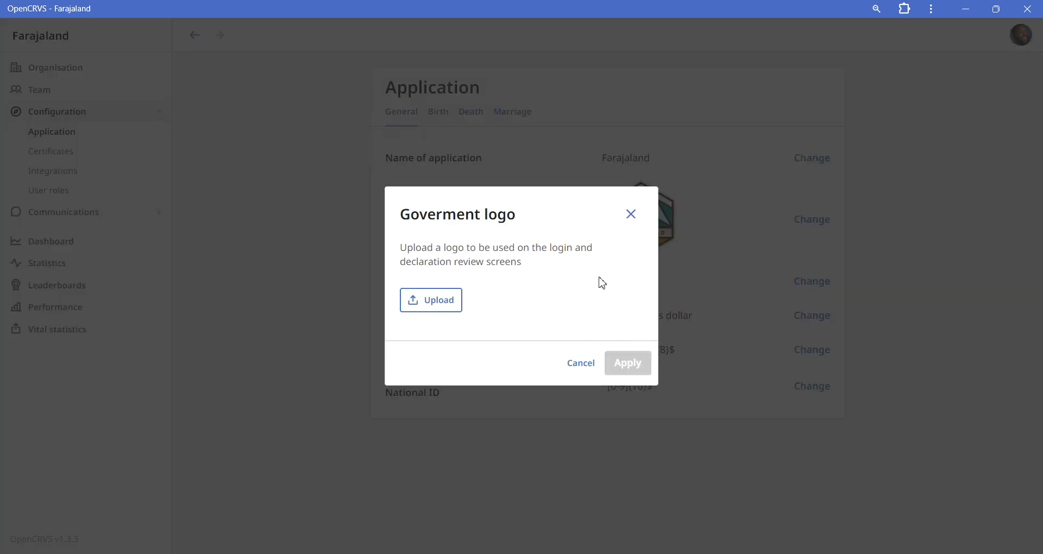
click(443, 307)
click(474, 41)
text(logo)
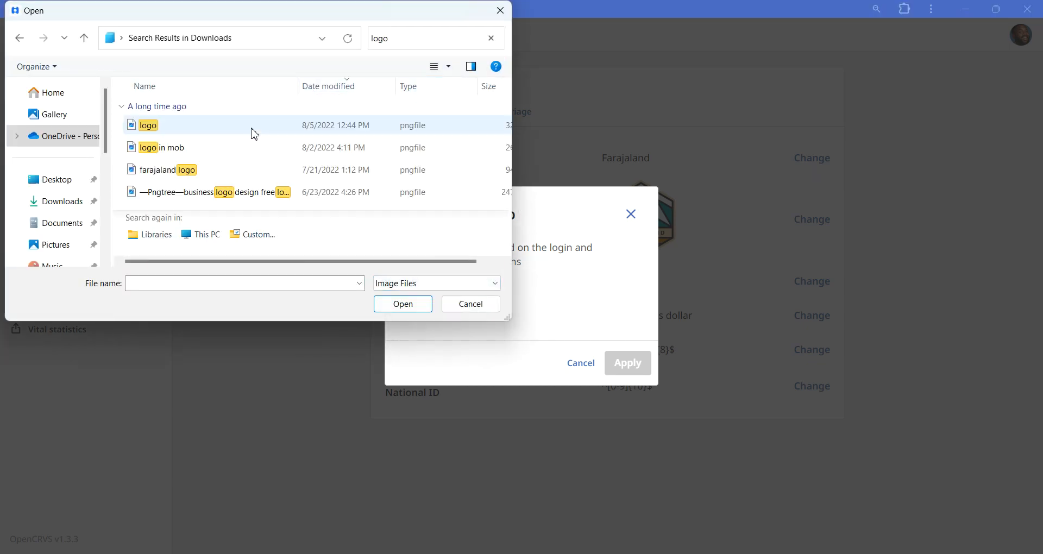
click(252, 133)
click(421, 307)
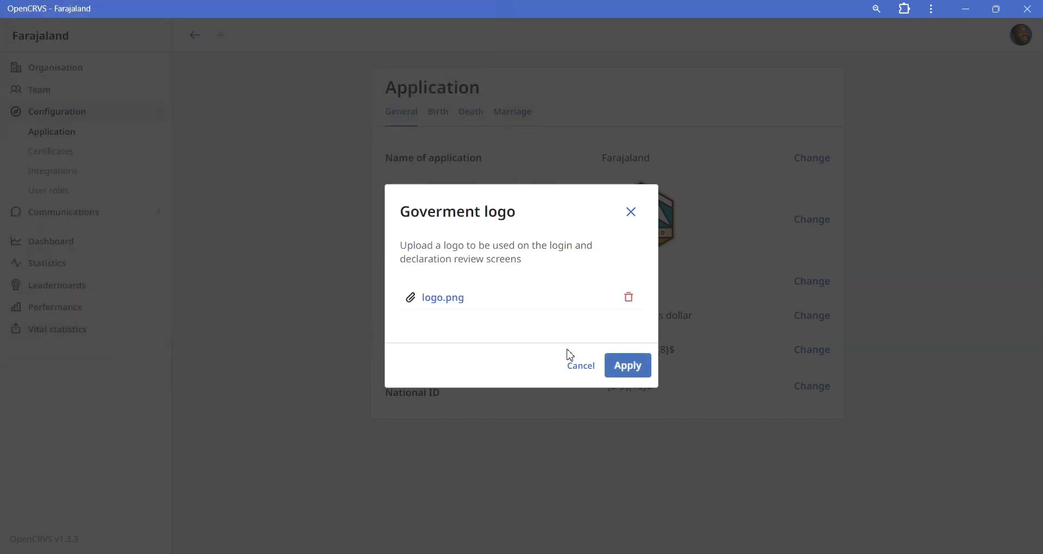
click(628, 367)
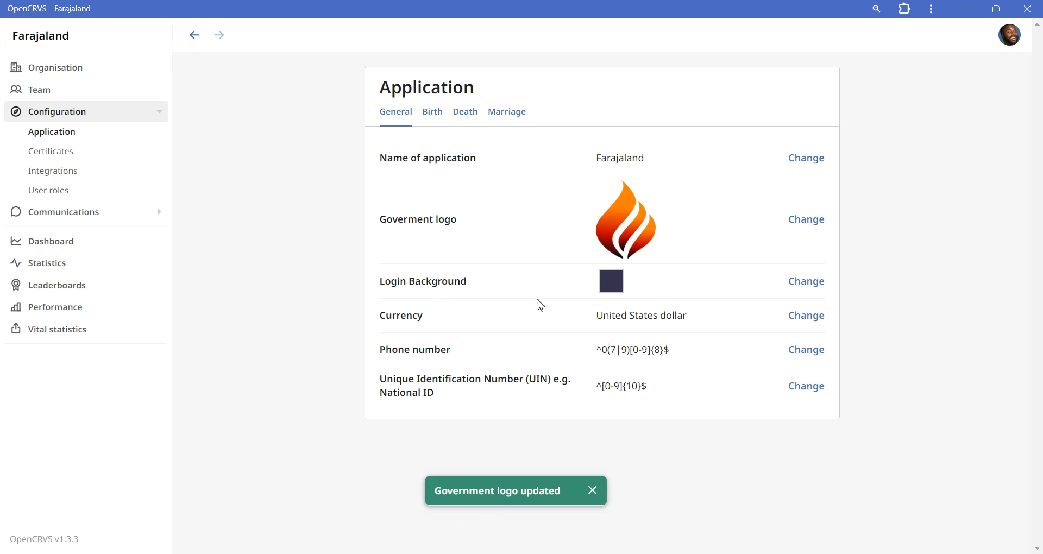
Try the hex colour code FAF for the login background
click(807, 282)
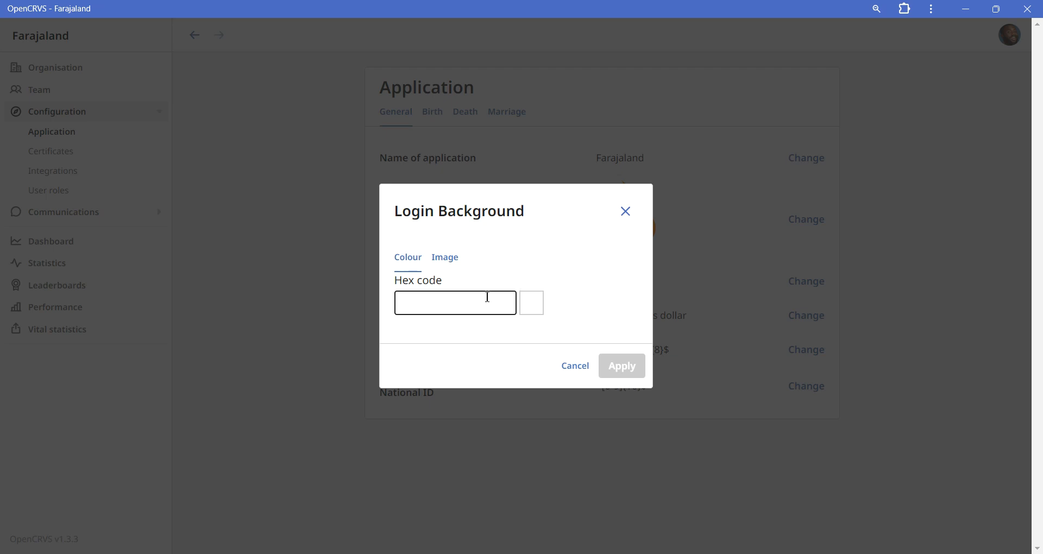
click(454, 309)
text(FAF)
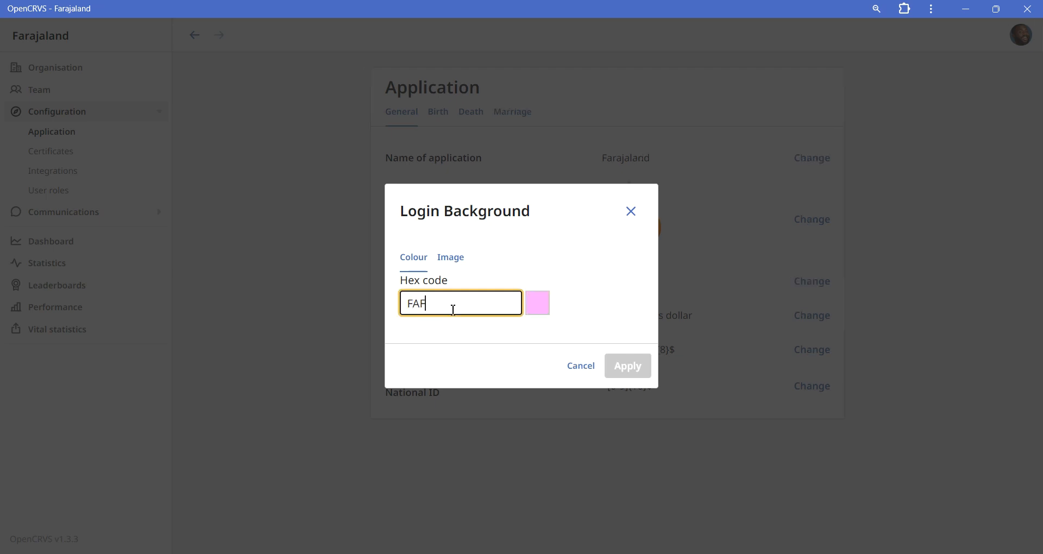
Upload desktop-wallpaper-background-2mb.jpg as the login background image, set its display mode to TILE and apply it
click(458, 260)
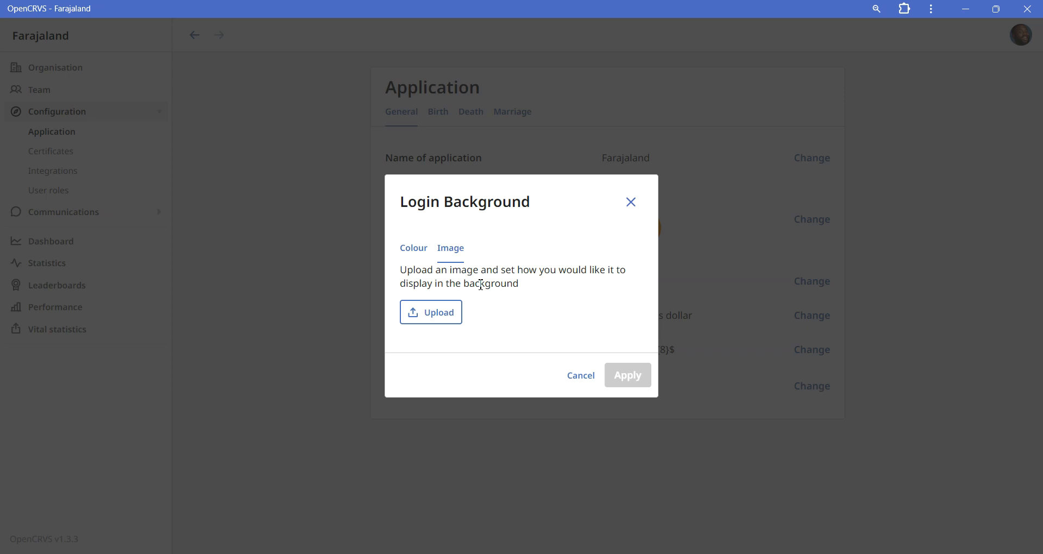
click(449, 321)
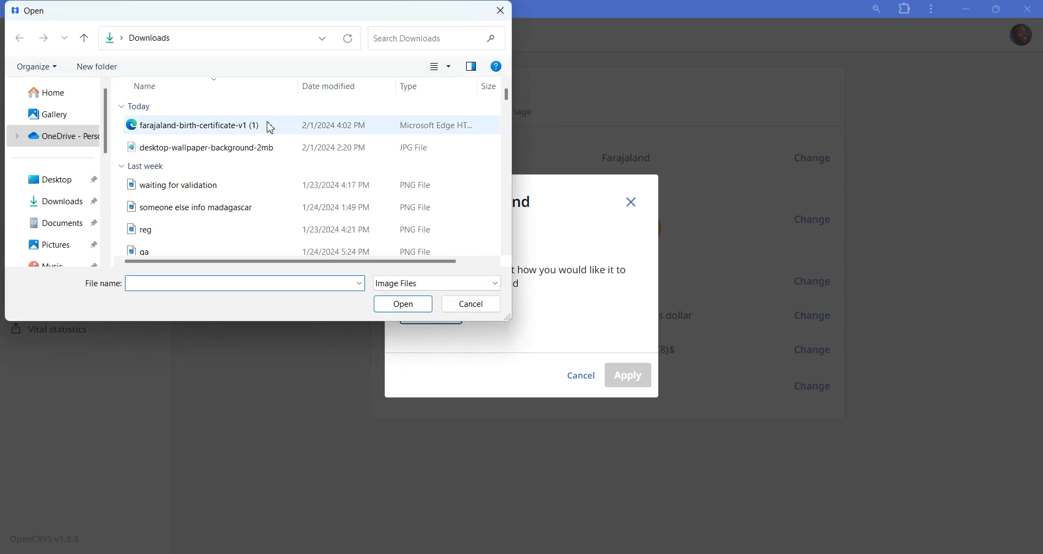
click(266, 146)
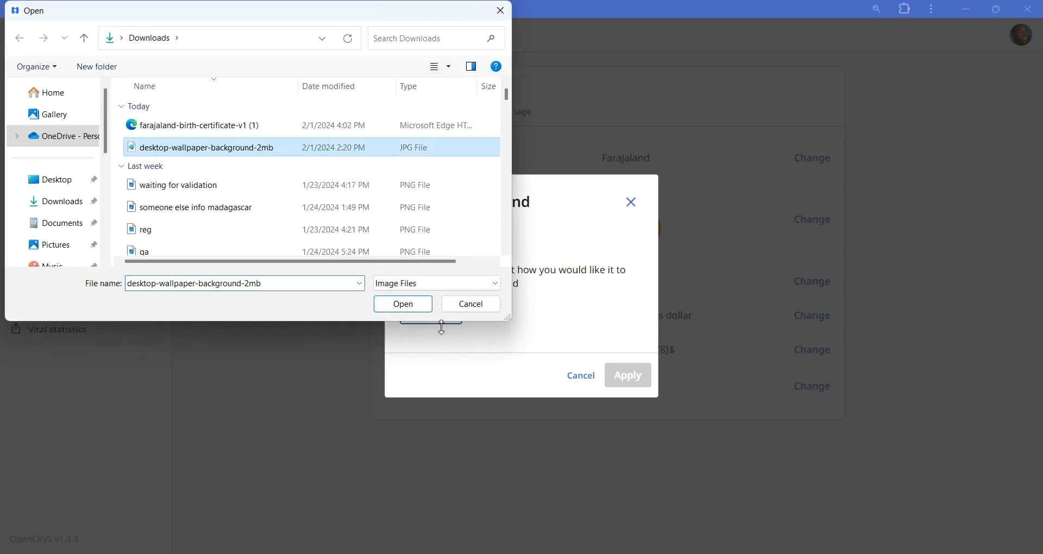
click(406, 307)
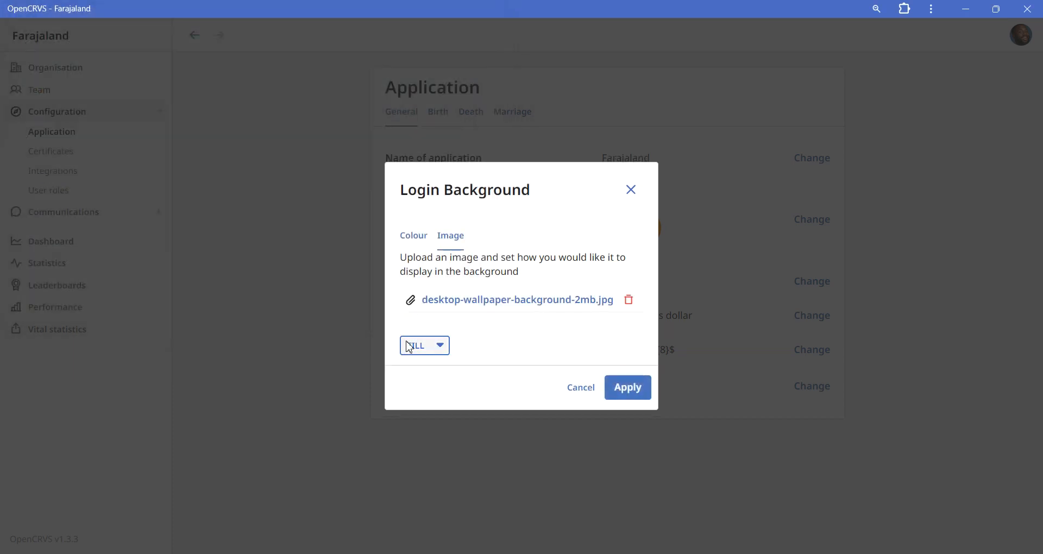
click(413, 345)
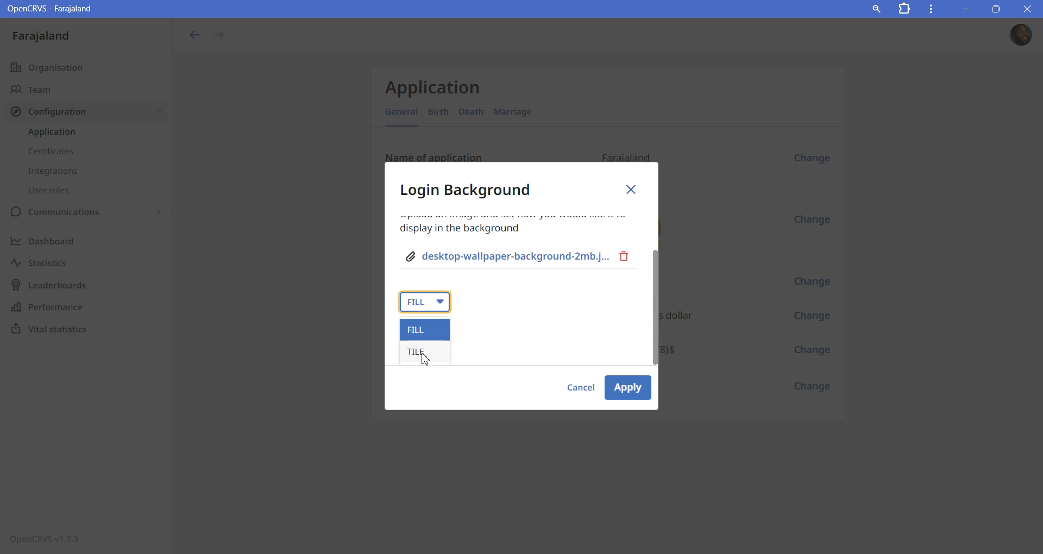
click(426, 353)
click(643, 389)
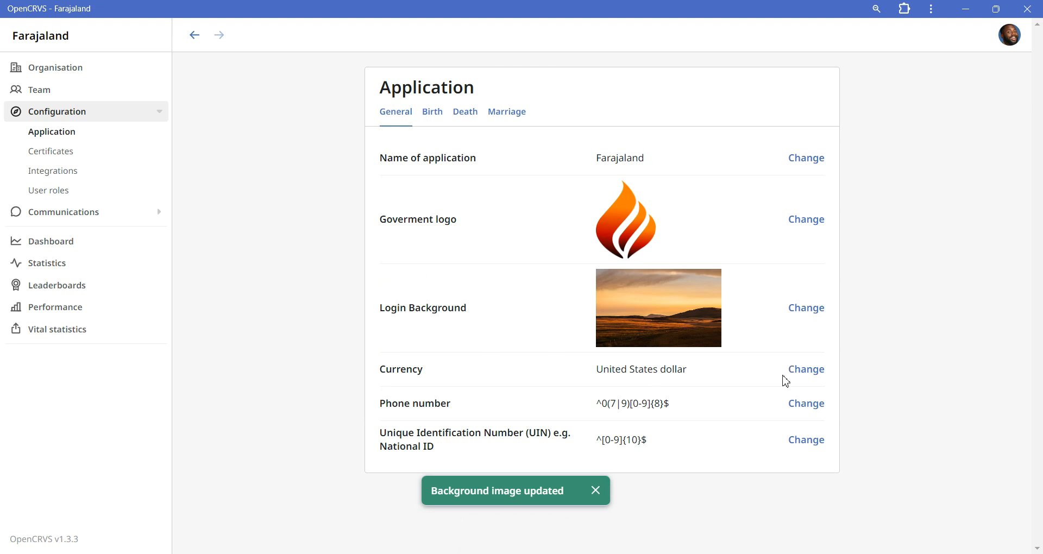
Set the system currency to Afghan afghani and apply the change
click(821, 373)
click(497, 296)
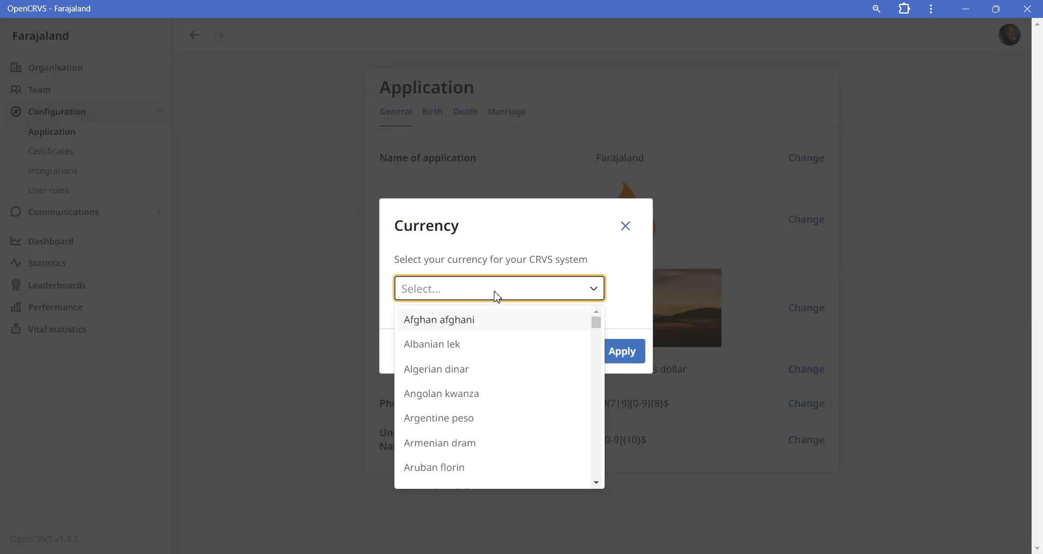
click(484, 330)
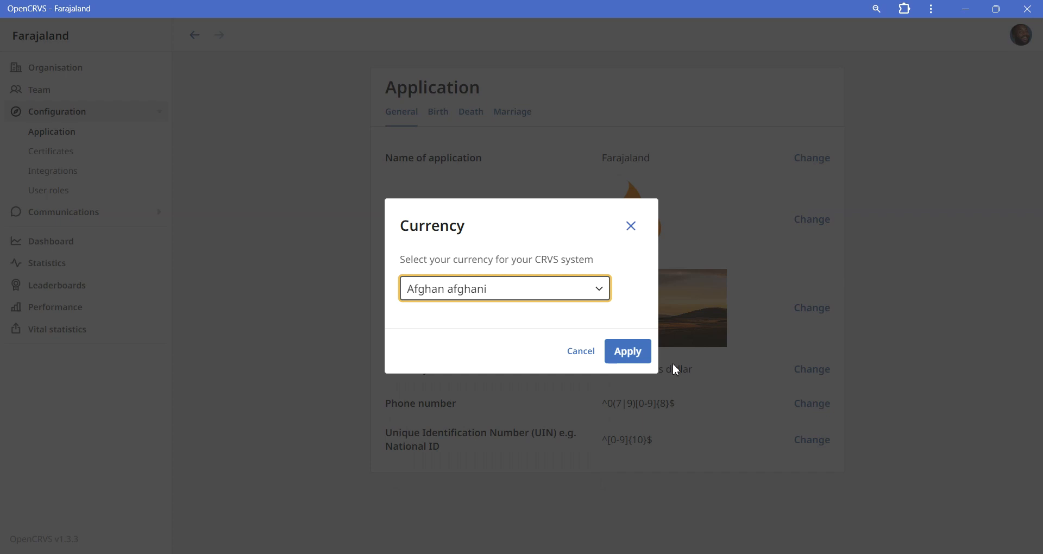
click(639, 357)
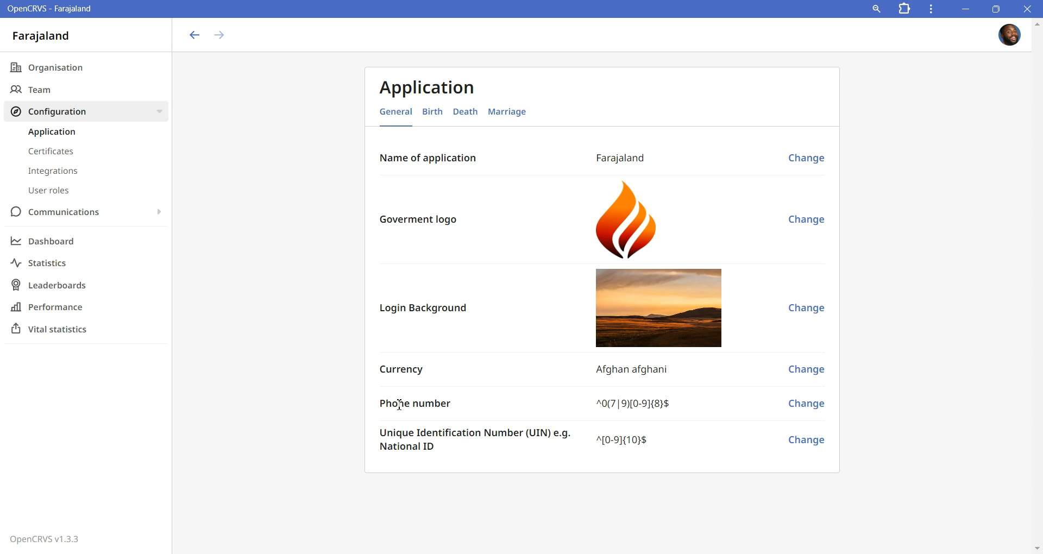
Change the phone number regex pattern to ^0(7|8|9)[0-9]{8}$ so that numbers starting with 08 are accepted
click(809, 413)
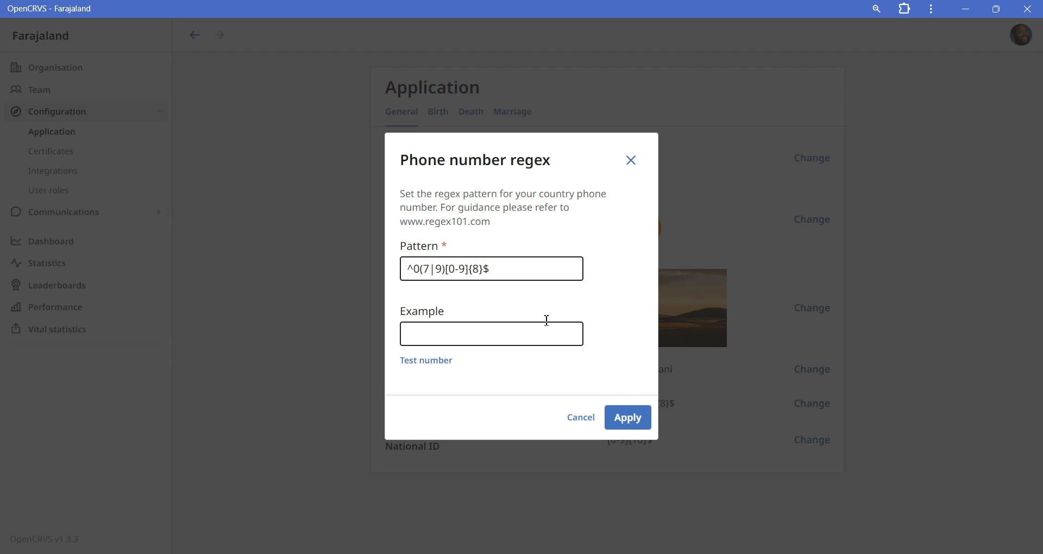
click(436, 268)
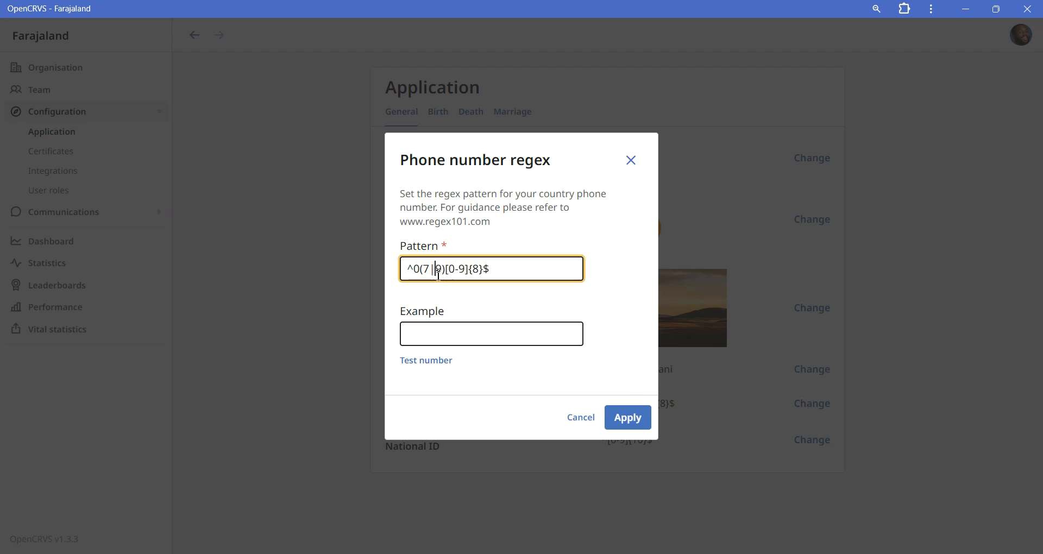
click(437, 270)
text(8|)
Test the phone number pattern with an example number starting with 08, and apply the pattern
click(444, 329)
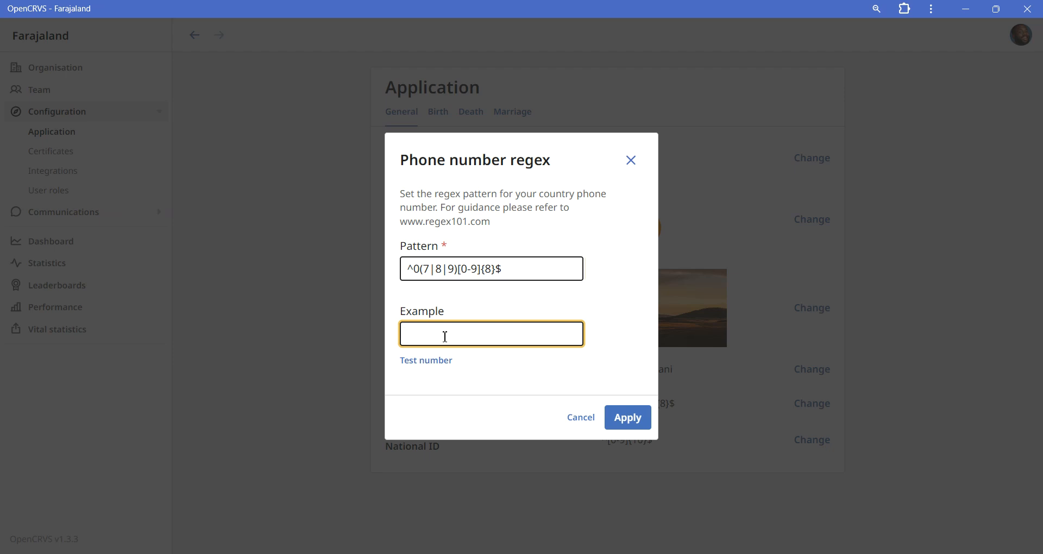
text(0811111111)
click(447, 363)
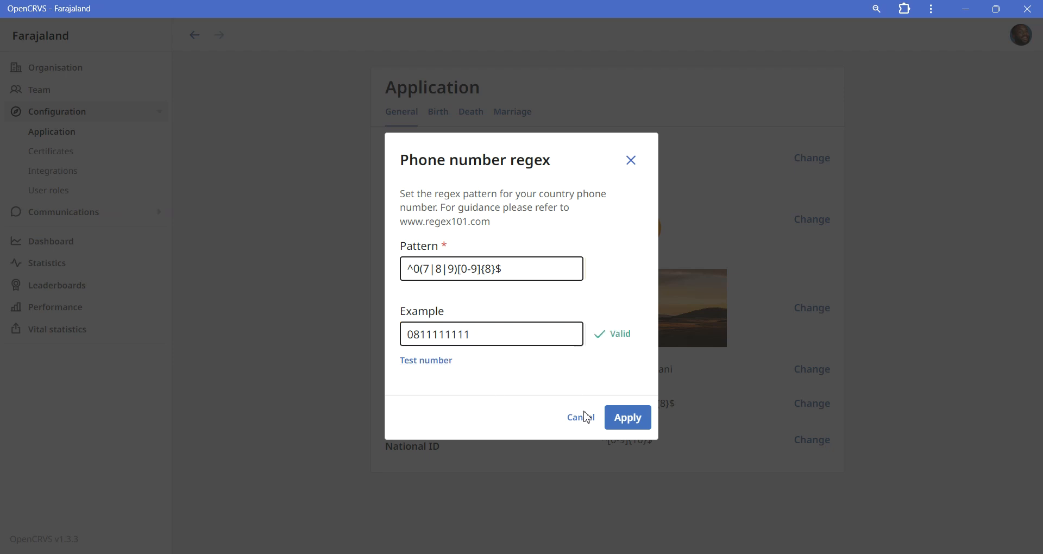
click(623, 423)
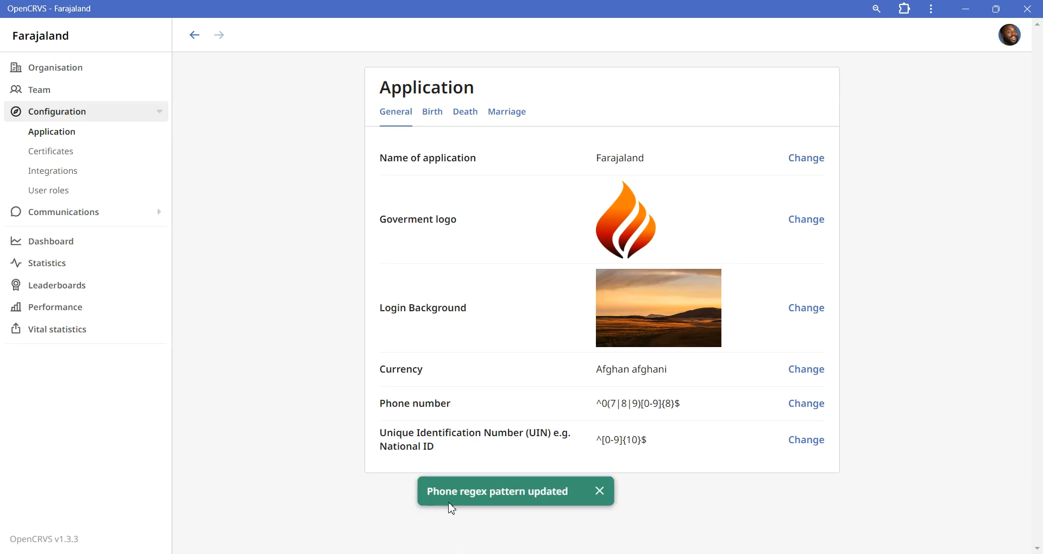
View the Unique Identification Number (UIN) pattern settings and close them without making changes
click(799, 442)
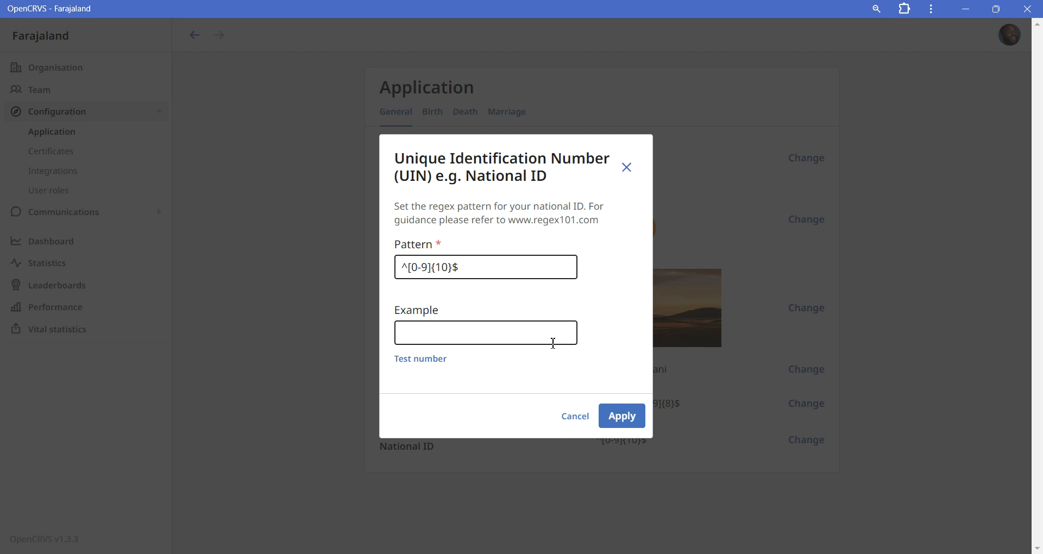
click(626, 168)
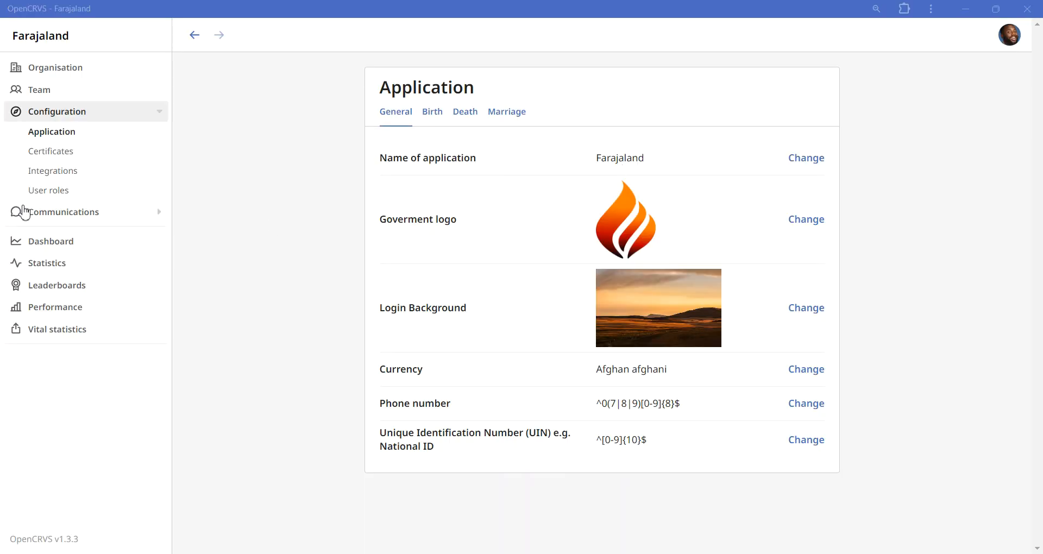
Review the registration time periods and registration fees for births, deaths and marriages in the application settings
click(433, 112)
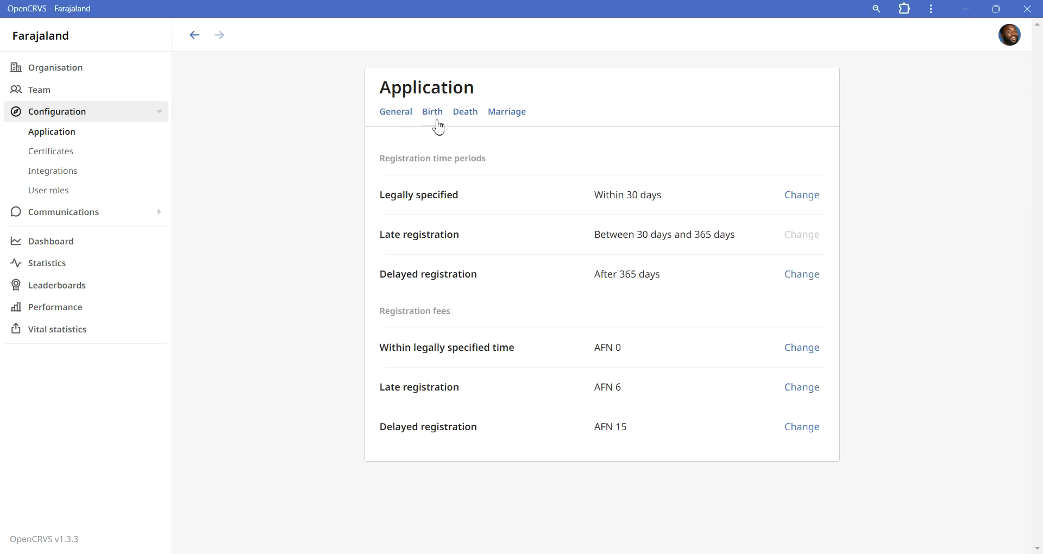
drag(365, 163, 508, 172)
click(514, 172)
drag(373, 317, 467, 319)
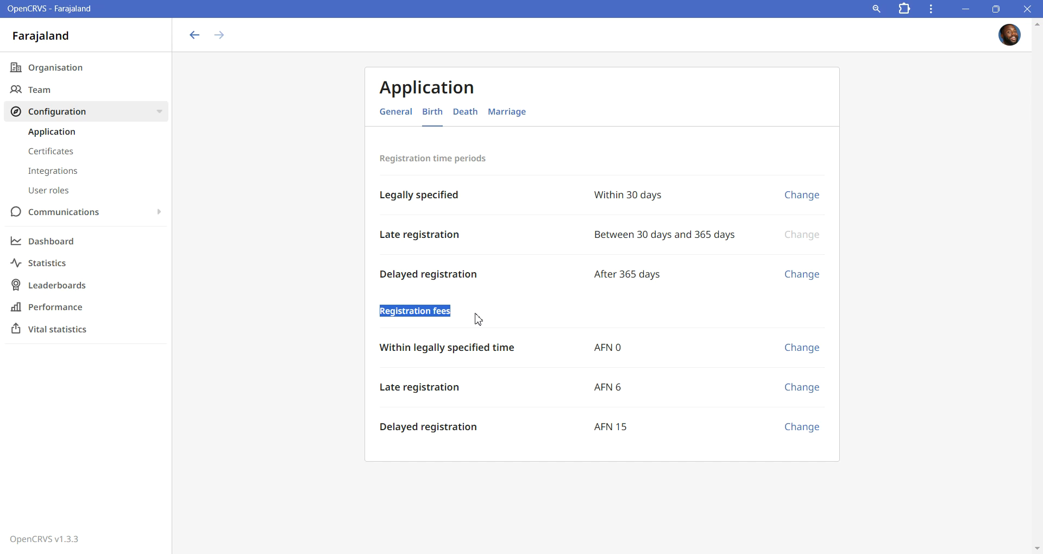
click(478, 319)
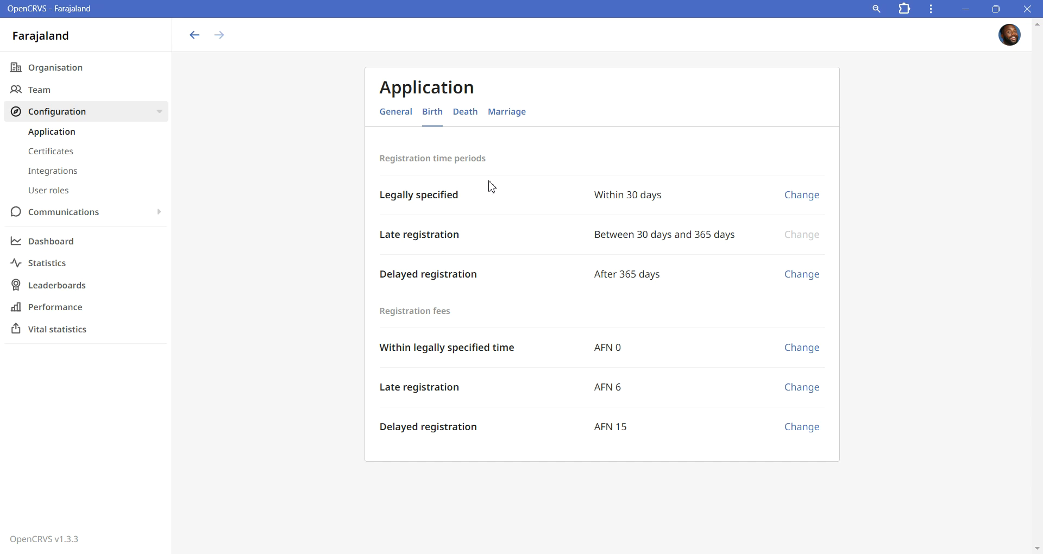
click(456, 121)
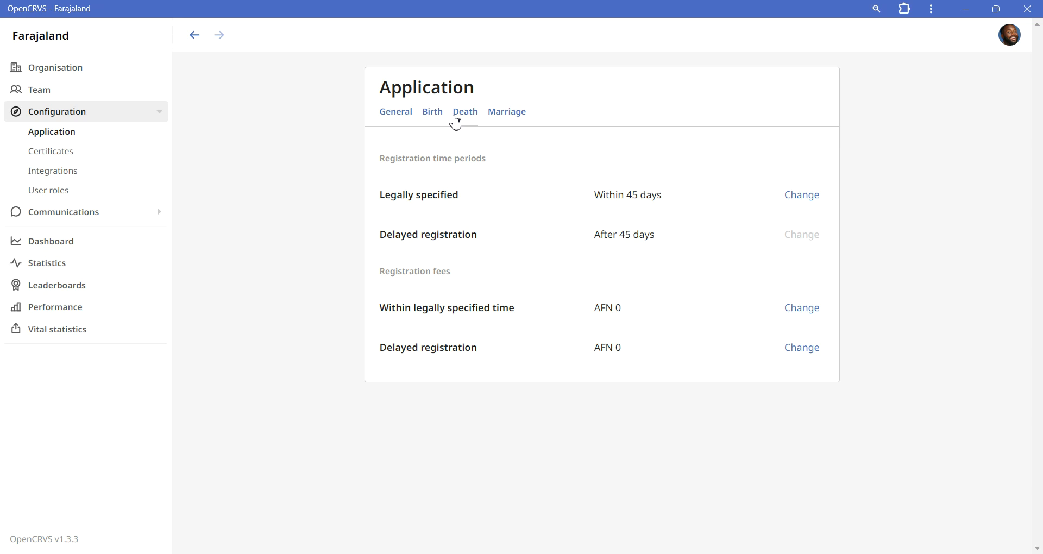
click(490, 118)
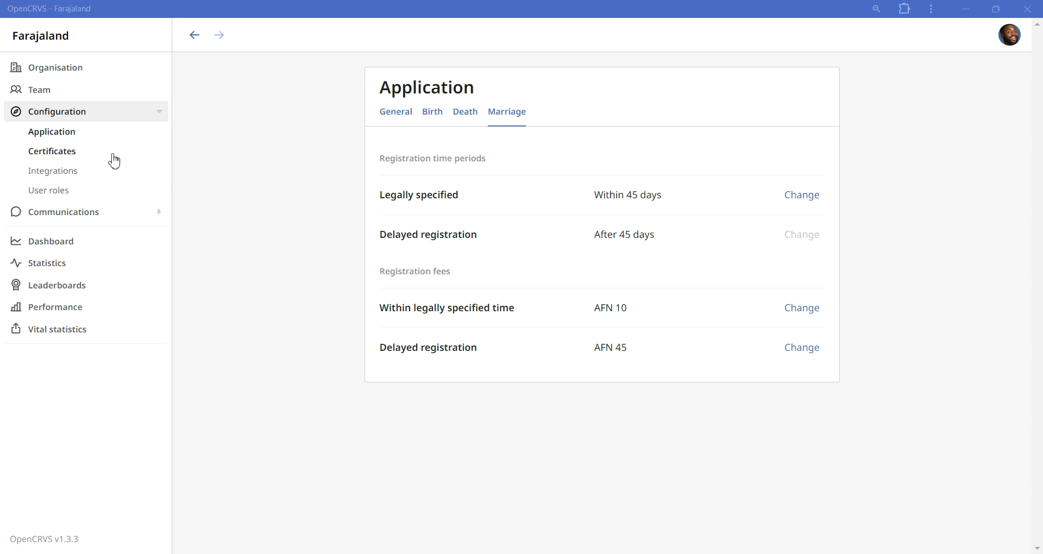
Examine the birth certificate template's available actions, and view the certificate configuration for deaths
click(88, 156)
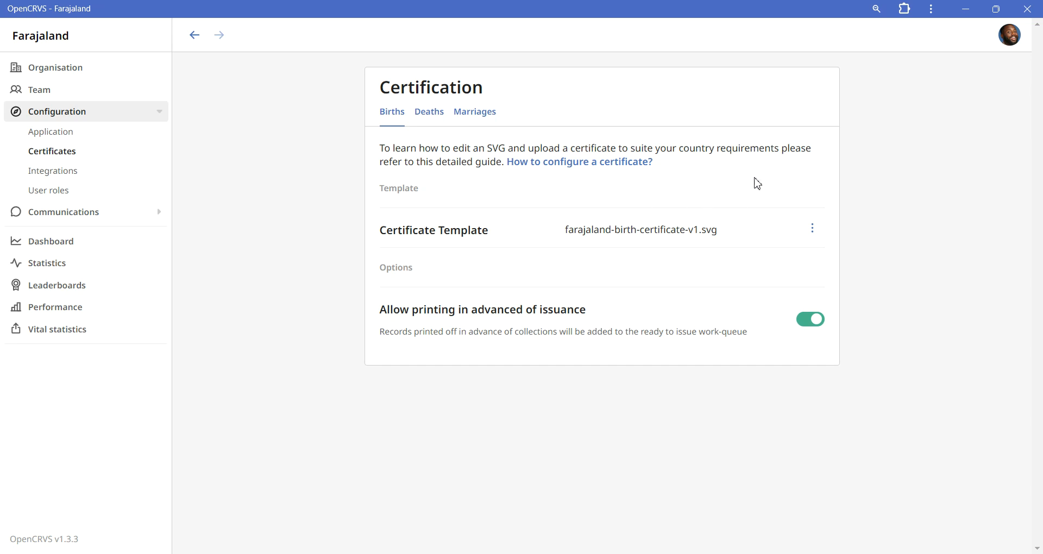
click(815, 230)
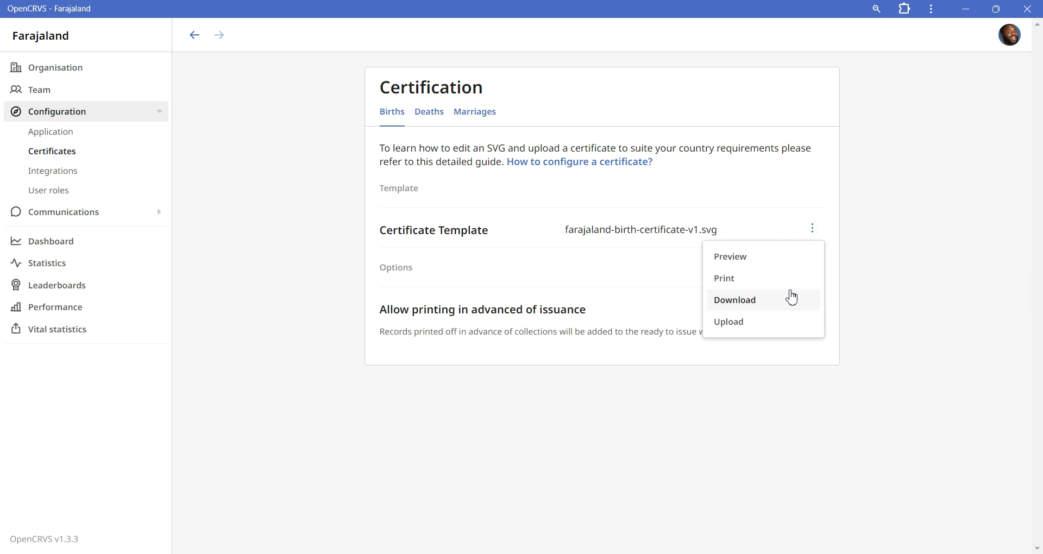
click(871, 246)
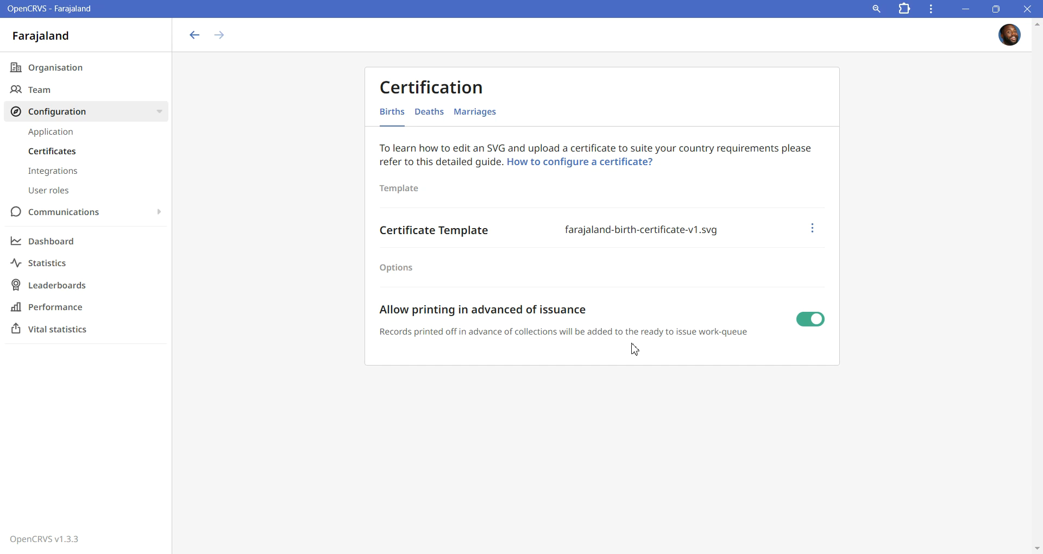
click(429, 115)
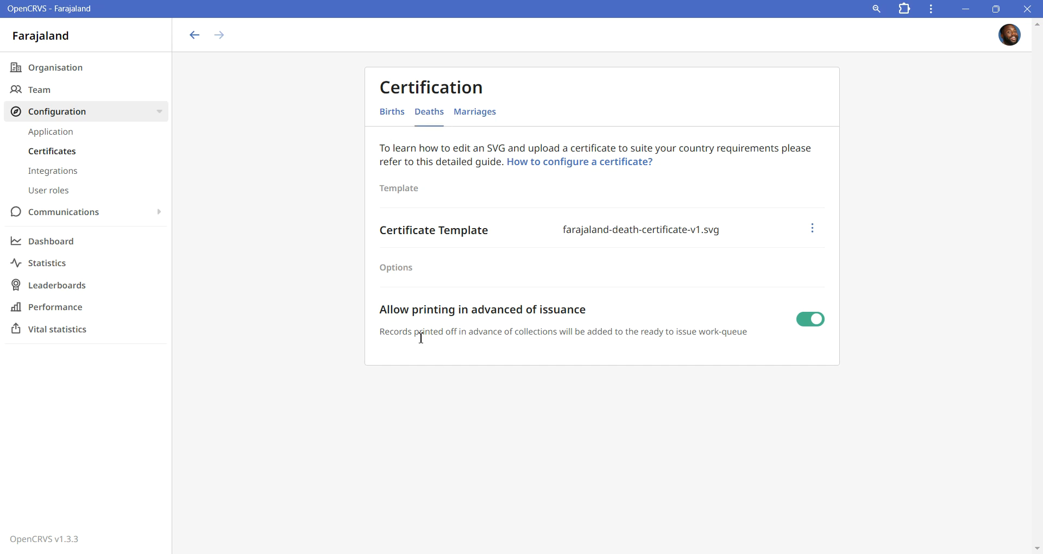
Disable printing in advance of issuance for marriage certificates
click(487, 118)
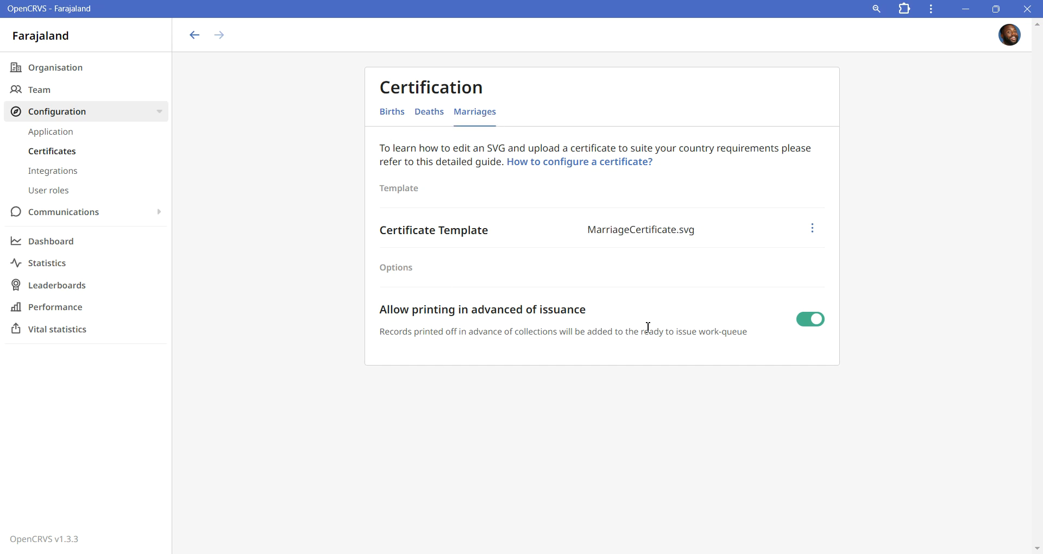
click(809, 322)
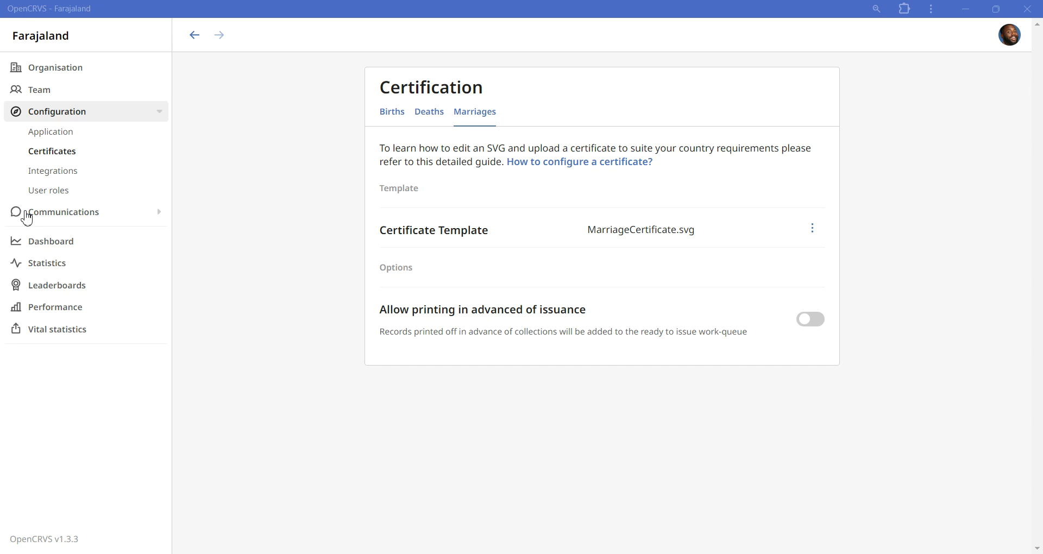
Add a new English role named "Secretary" to the Registration Agent system role in the user roles configuration
click(57, 195)
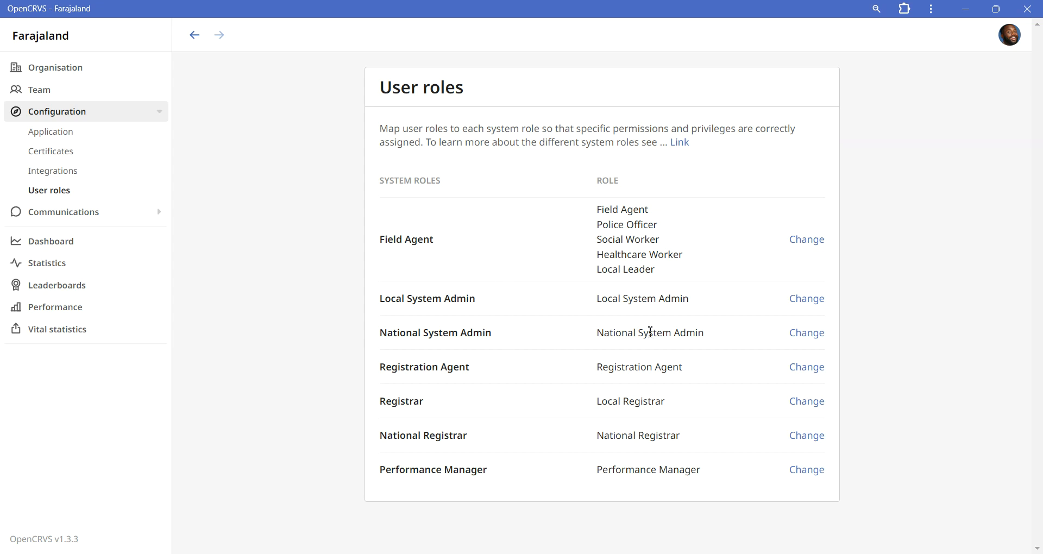
click(797, 373)
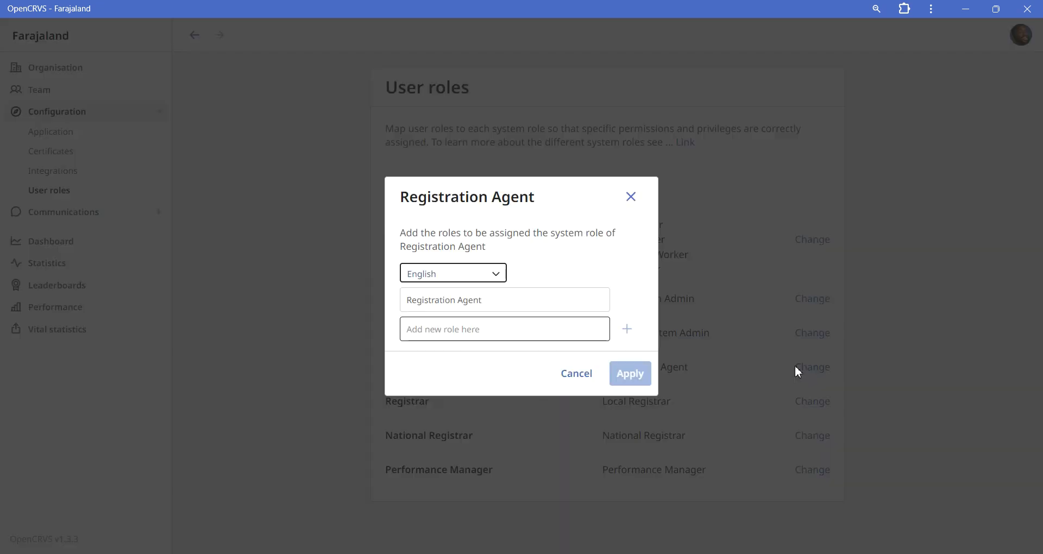
click(517, 330)
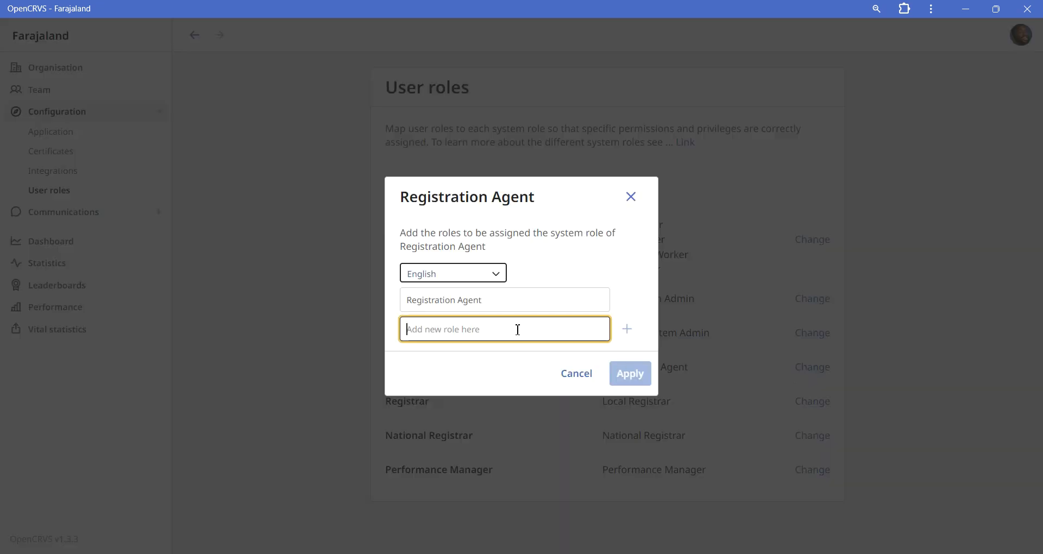
text(Secretary)
click(625, 336)
click(625, 336)
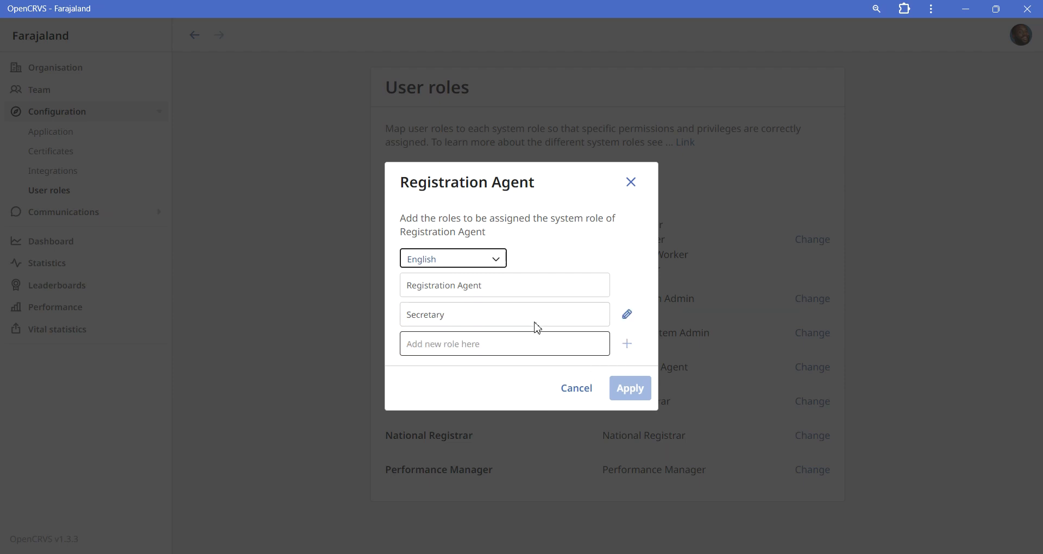
Enter "secrétaire" as the Français name of the Secretary role and apply the Registration Agent role changes
click(625, 315)
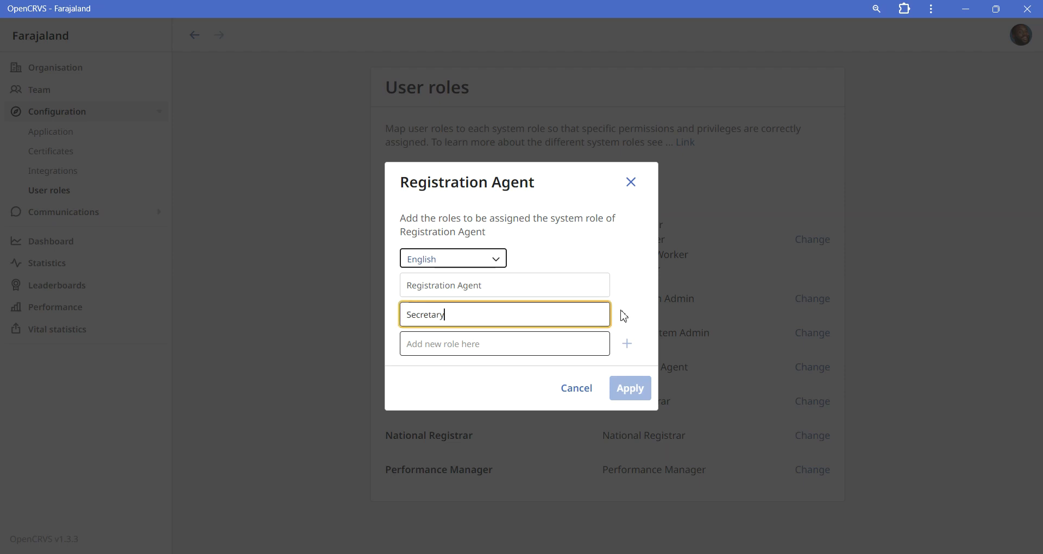
click(474, 262)
click(459, 319)
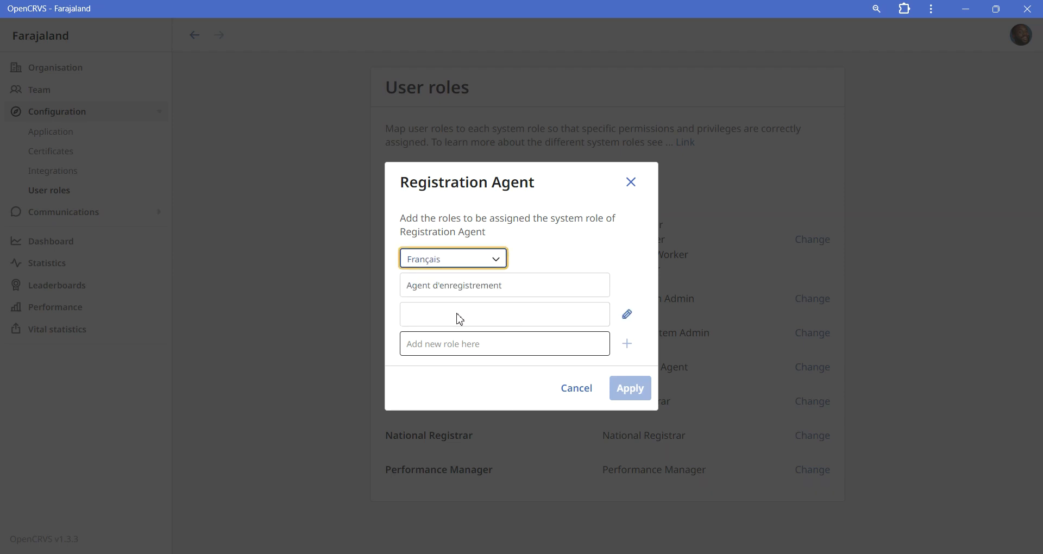
click(625, 315)
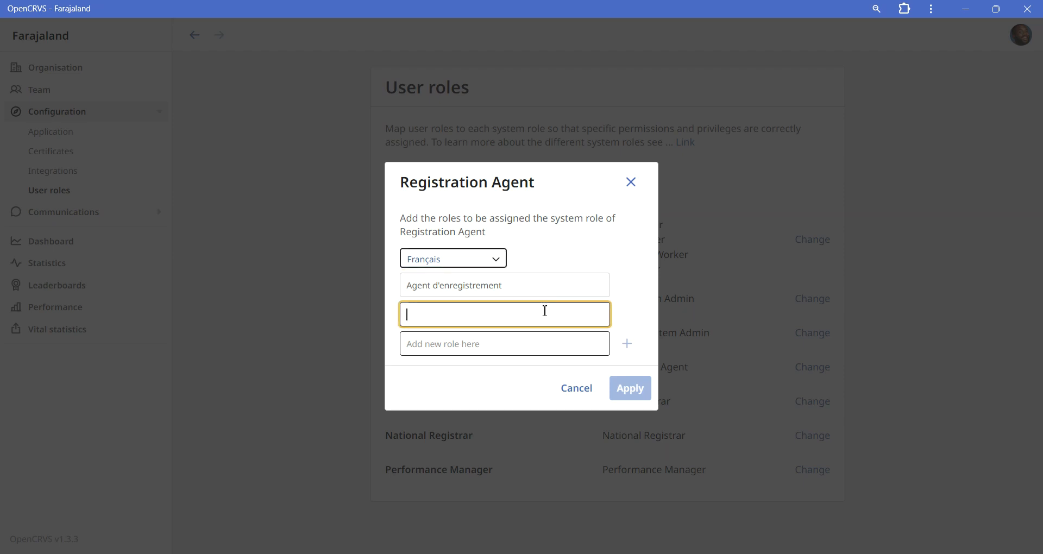
text(secrétaire)
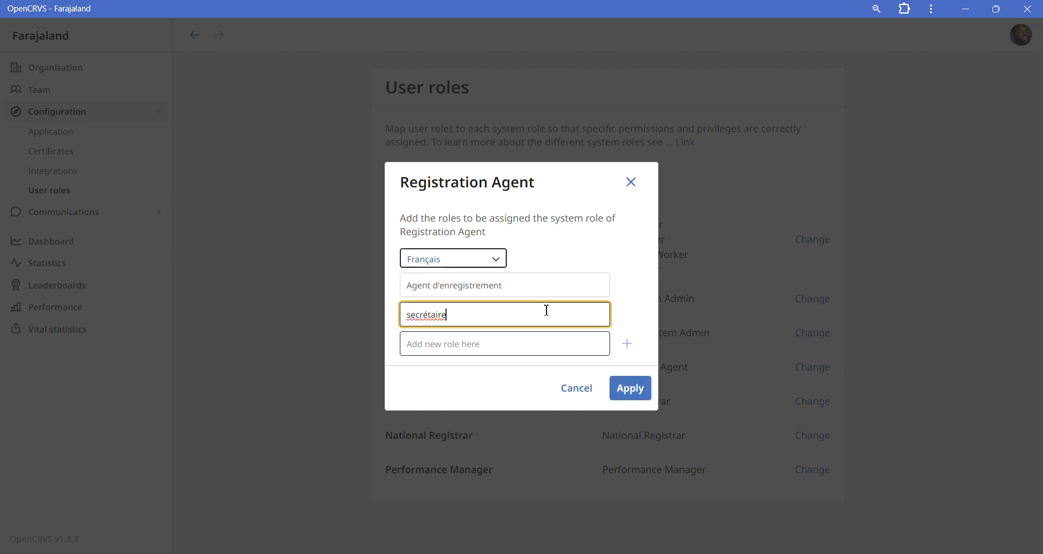
click(638, 388)
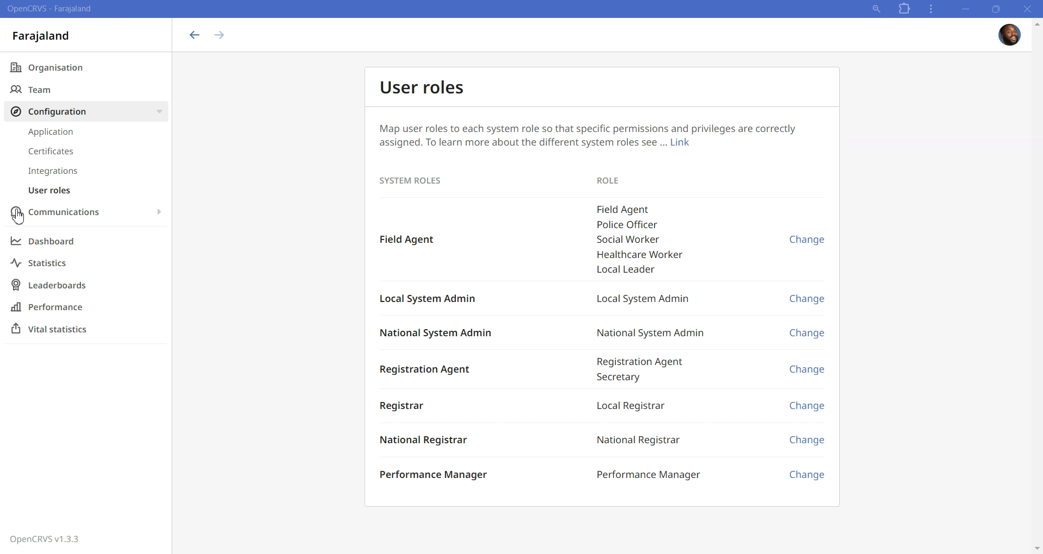
Review the informant notification settings for births and deaths under communications
click(108, 215)
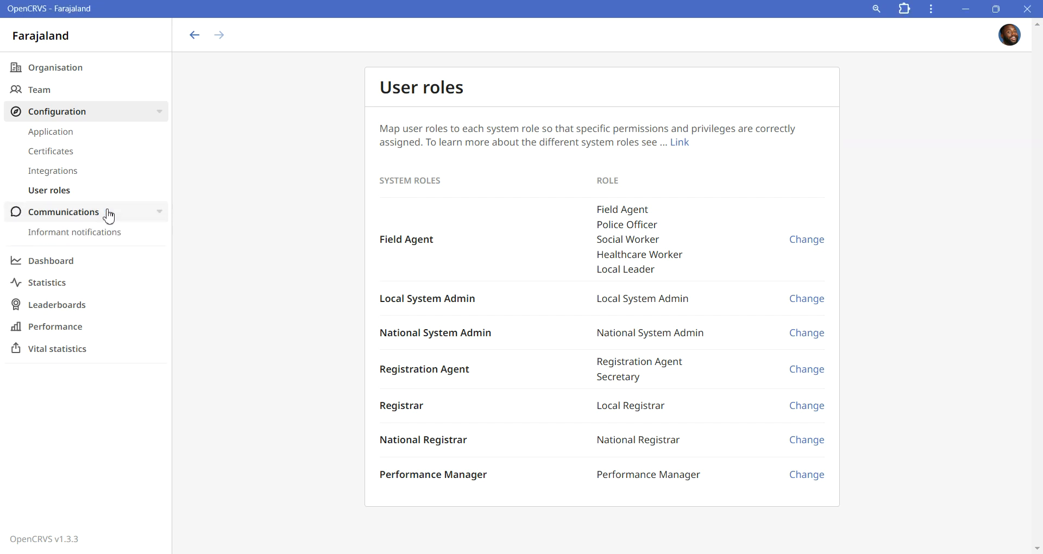
click(97, 233)
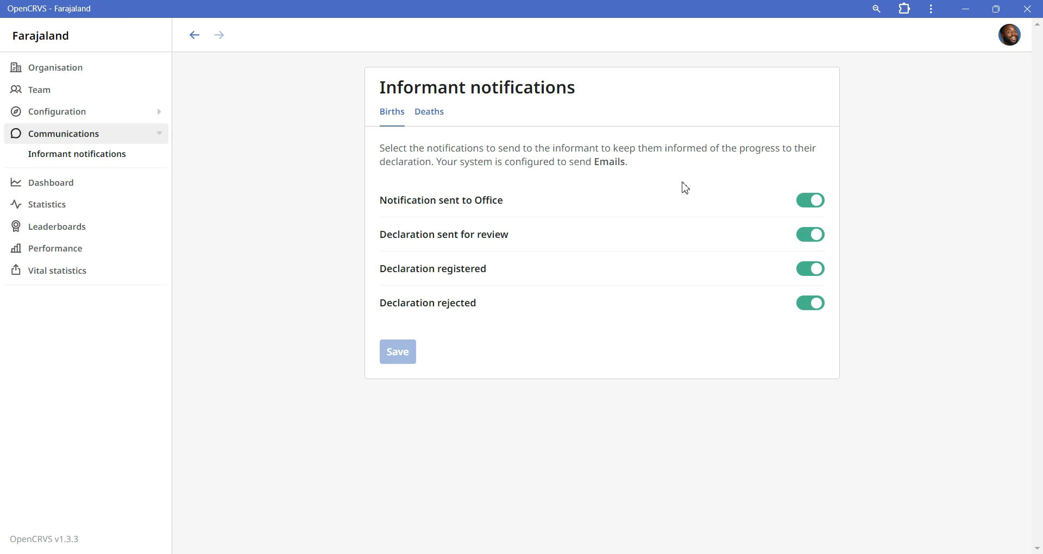
click(423, 123)
click(391, 129)
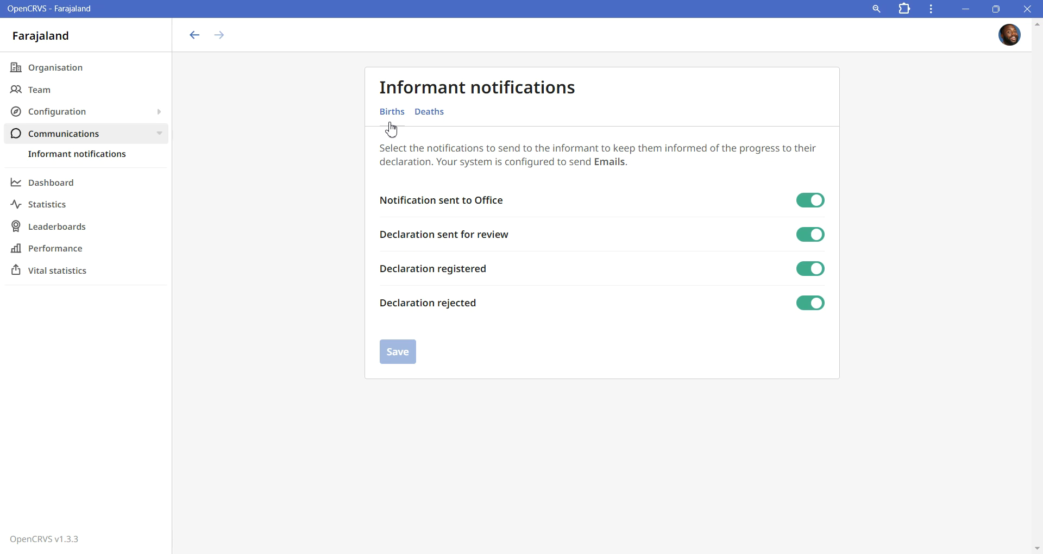